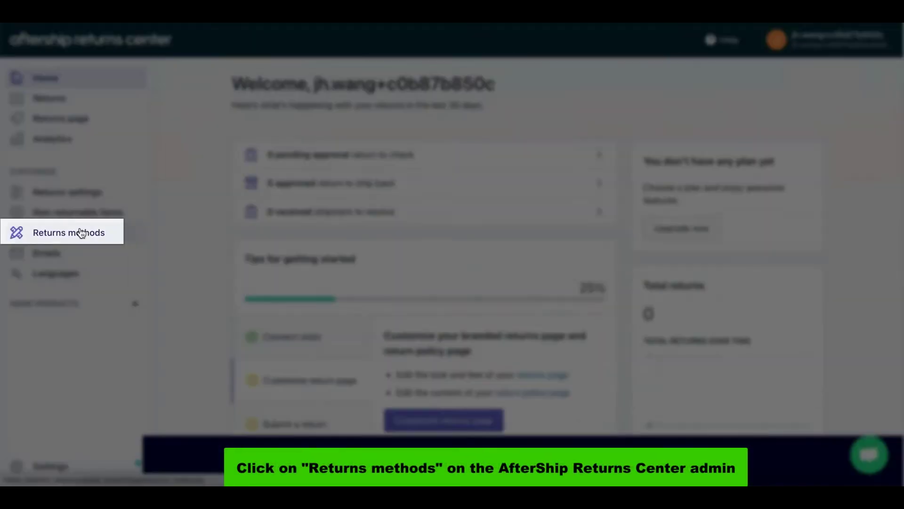
Open the Ship with a returns label method under Rule - 1 of the Rest of the World zone
left_click(71, 232)
scroll(415, 314, "down", 5)
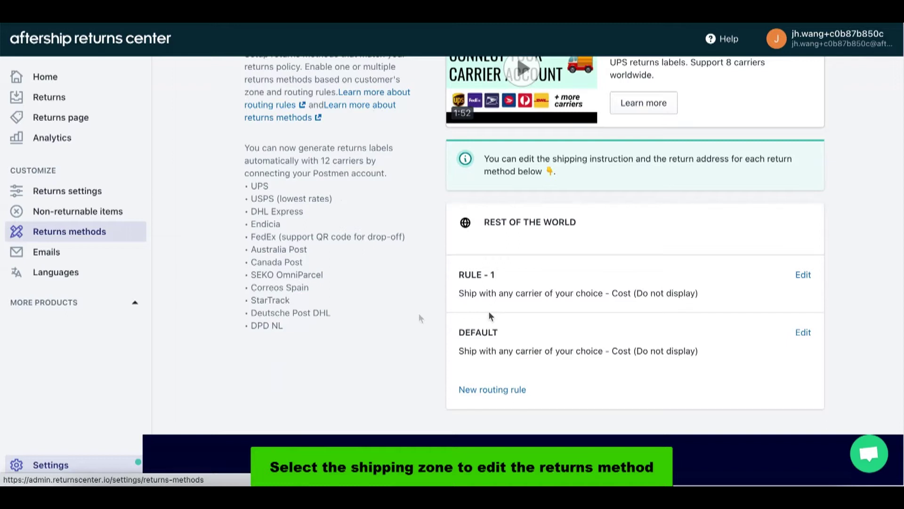
left_click(802, 276)
scroll(562, 340, "down", 5)
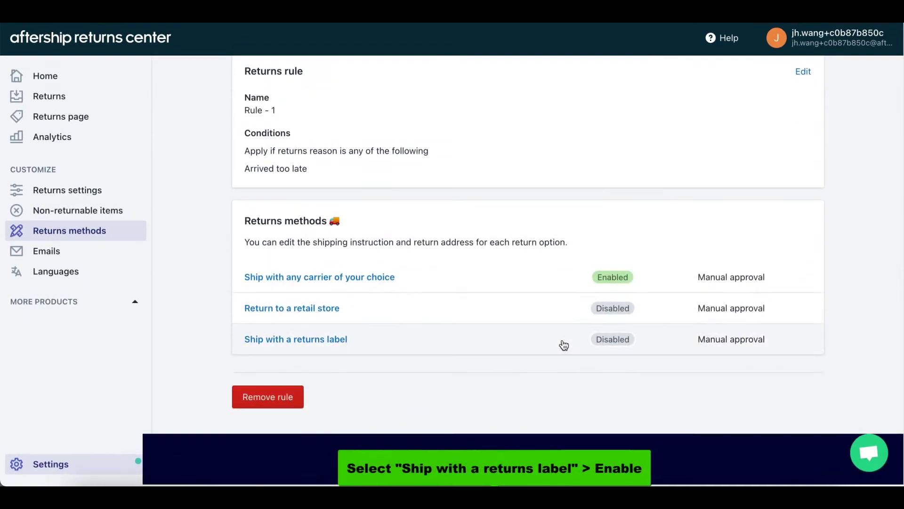
left_click(357, 340)
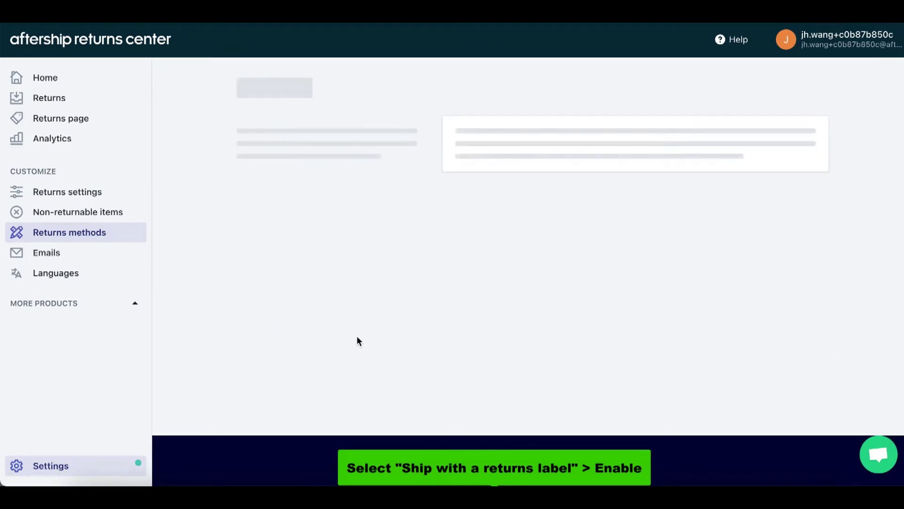
Set the Ship with a returns label method's status to Enabled and move to Auto label generation
left_click(465, 312)
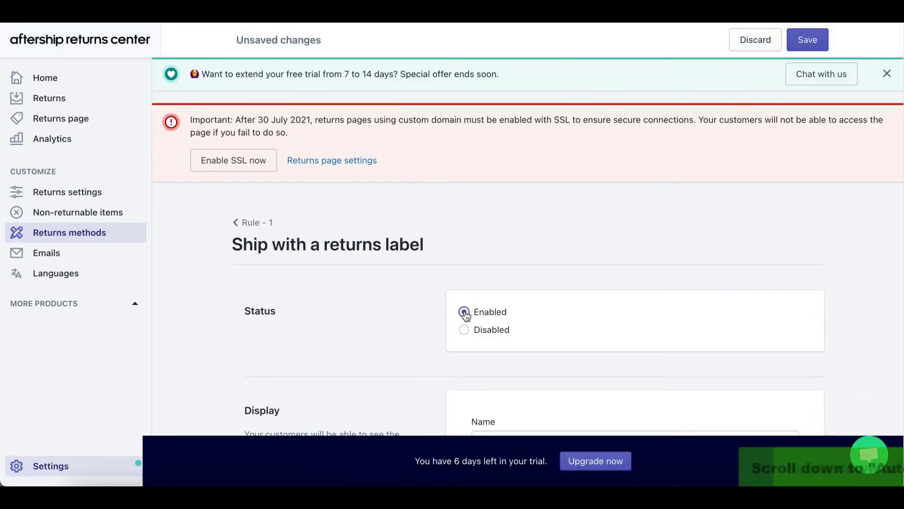
scroll(465, 315, "down", 5)
scroll(465, 310, "down", 8)
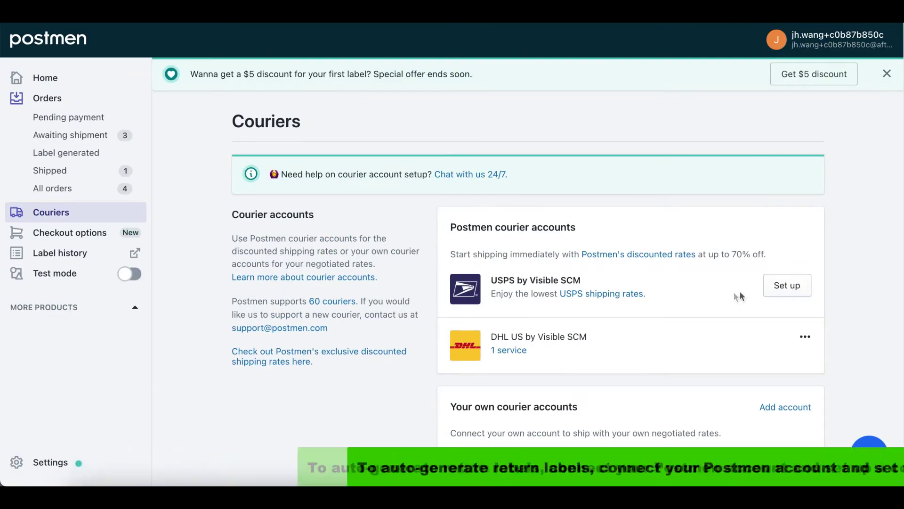
Add a USPS by Visible SCM account with $20.00 auto top-up below a $10.00 balance
left_click(790, 285)
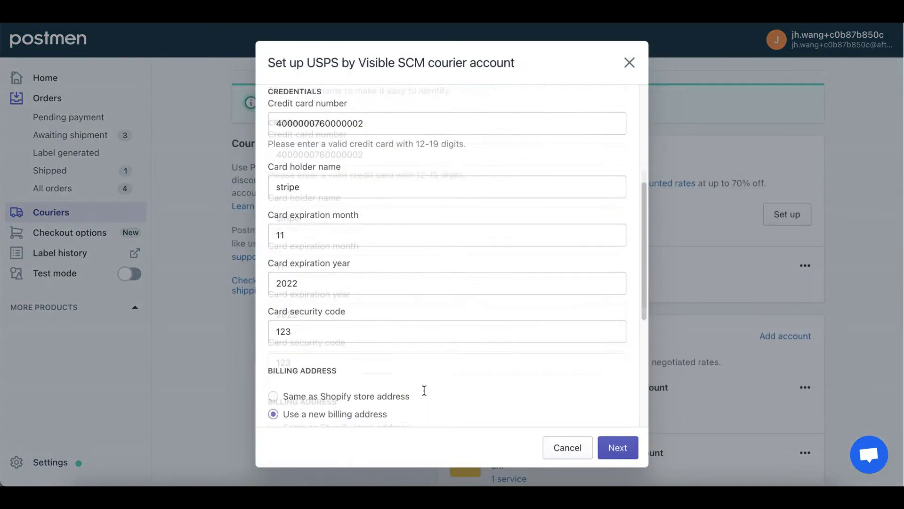
left_click(620, 448)
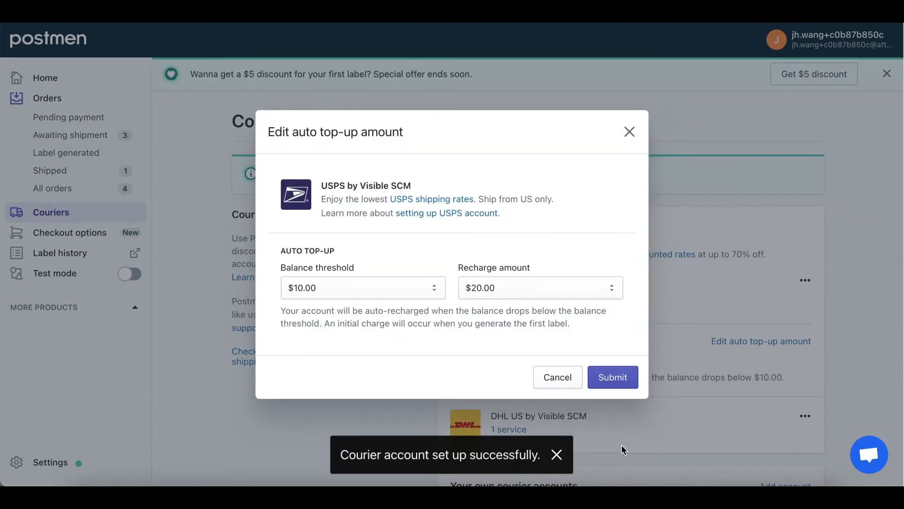
left_click(626, 377)
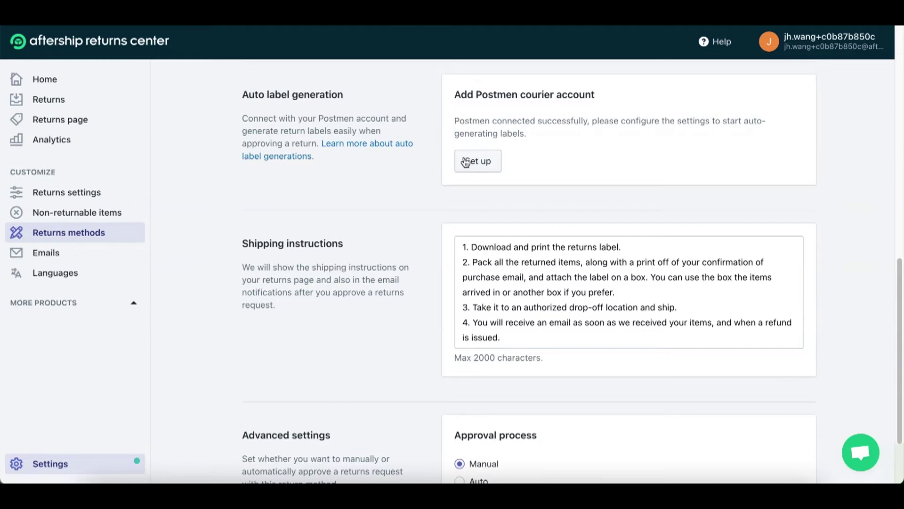
Choose the USPS: test-return-label account, USPS Priority Mail International service and a Custom package
left_click(478, 161)
left_click(395, 124)
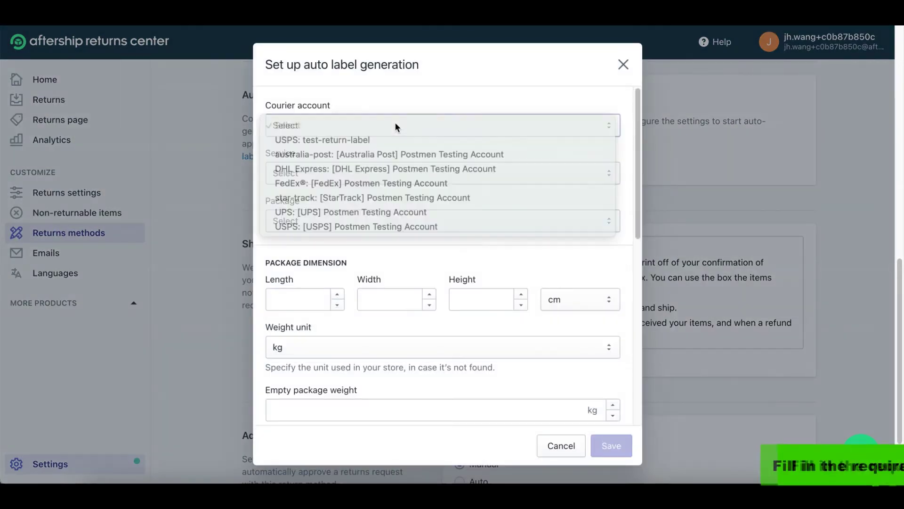
left_click(375, 139)
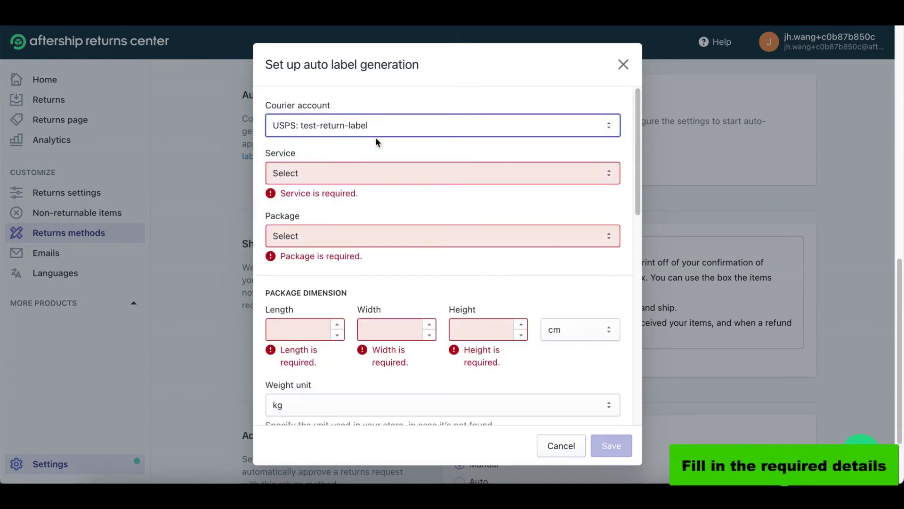
left_click(349, 169)
left_click(330, 217)
left_click(323, 230)
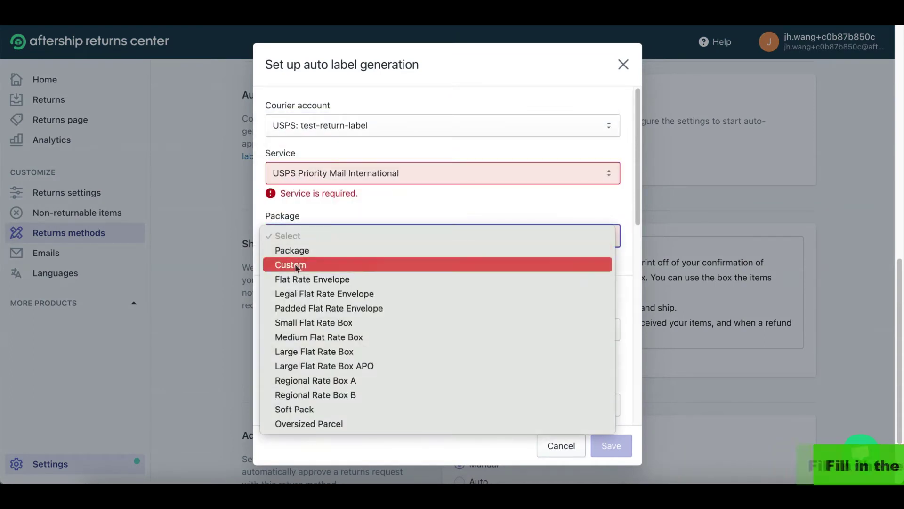
left_click(295, 263)
Enter the custom package dimensions: Length 12, Width 14, Height 18 cm
left_click(291, 312)
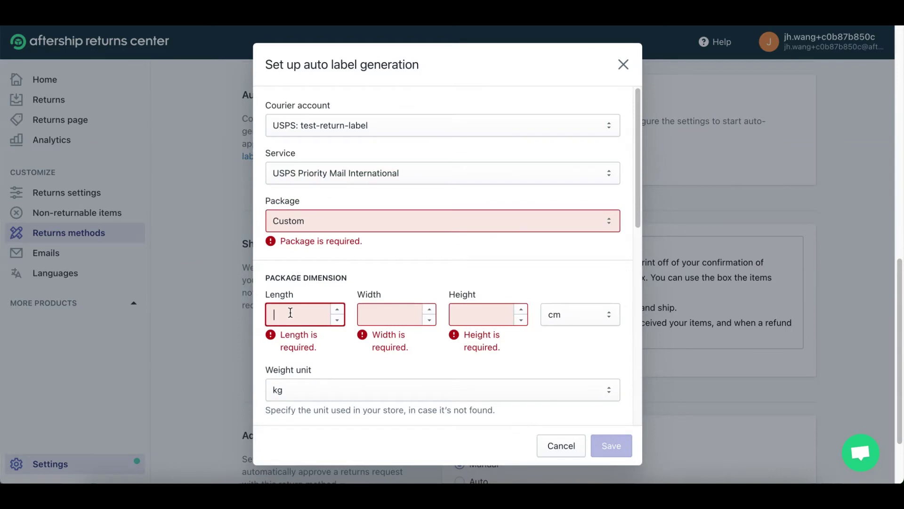
type("12")
left_click(401, 296)
type("14")
key("Tab")
type("18")
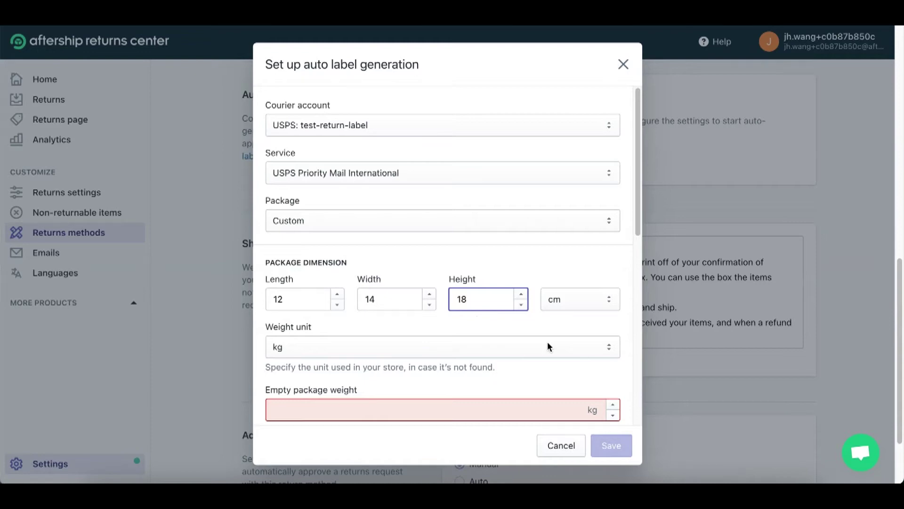
scroll(547, 346, "down", 1)
Set the empty package weight to 4 kg and enter the return contact's full name
left_click(537, 349)
type("4")
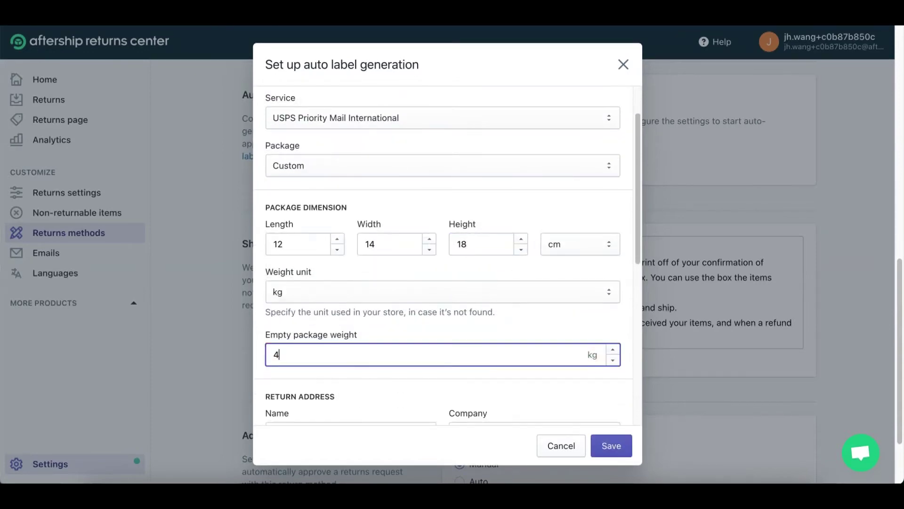
scroll(503, 354, "down", 3)
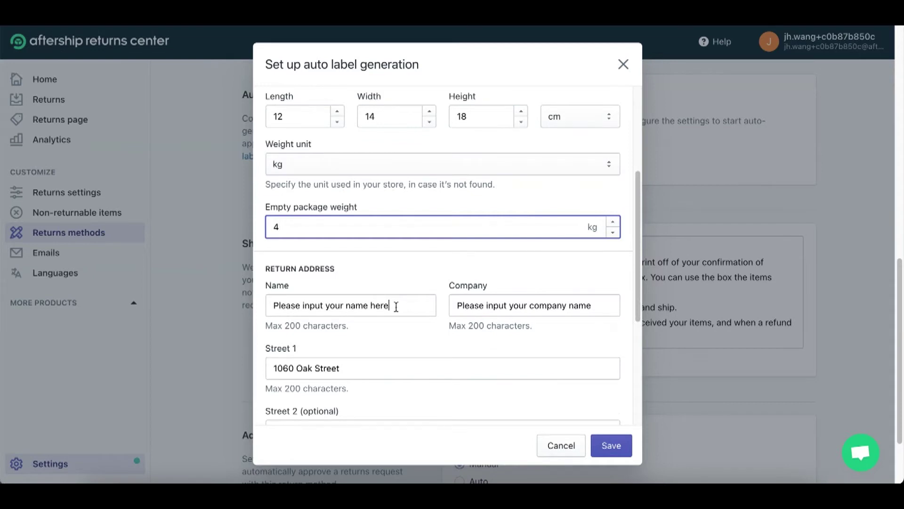
triple_click(397, 306)
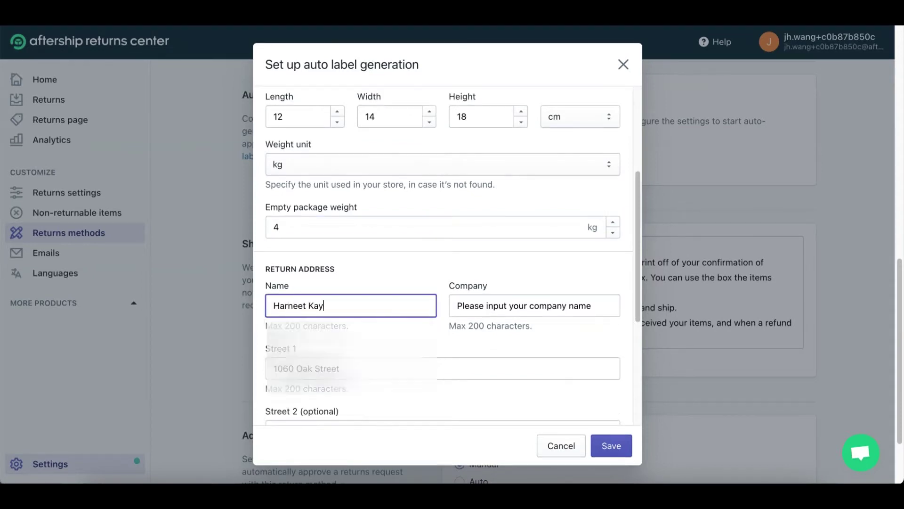
left_click(328, 336)
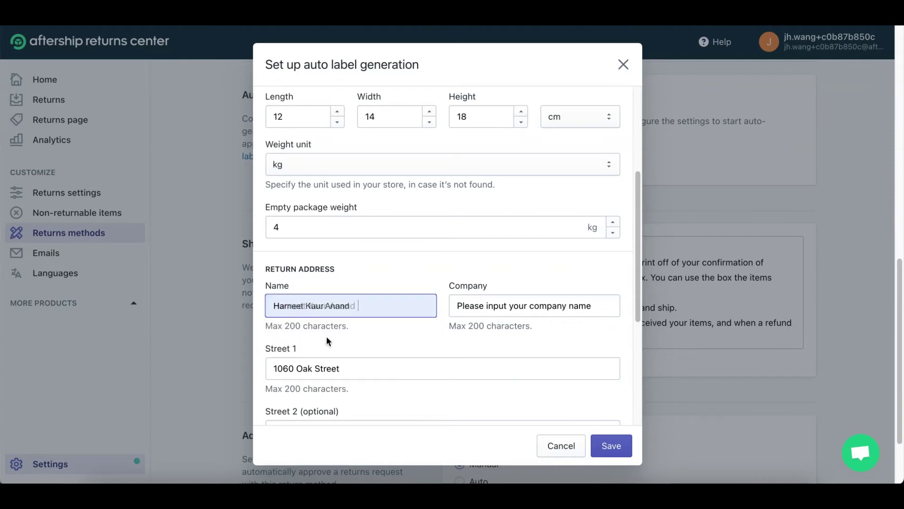
Enter AfterShip as the return address company and save the auto label settings
triple_click(603, 308)
type("AfterSh")
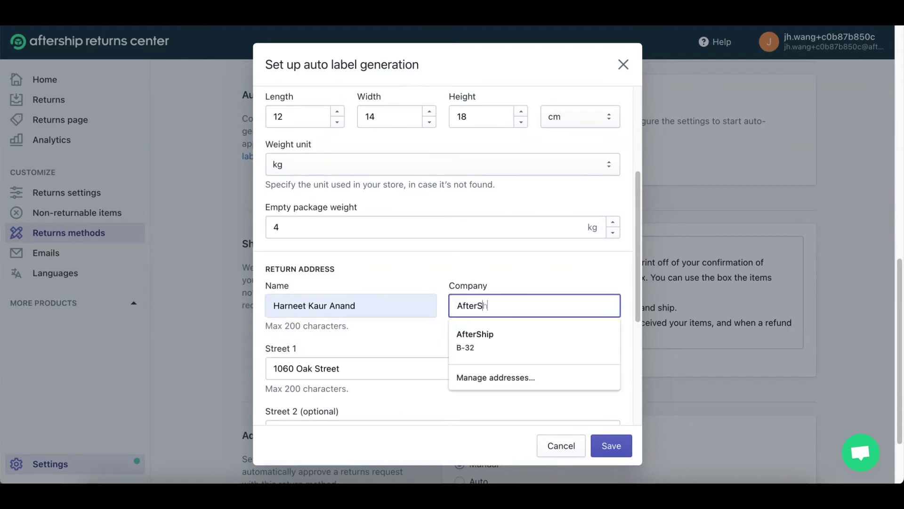
type("ip")
scroll(411, 292, "down", 3)
left_click(413, 310)
scroll(414, 310, "down", 3)
left_click(610, 441)
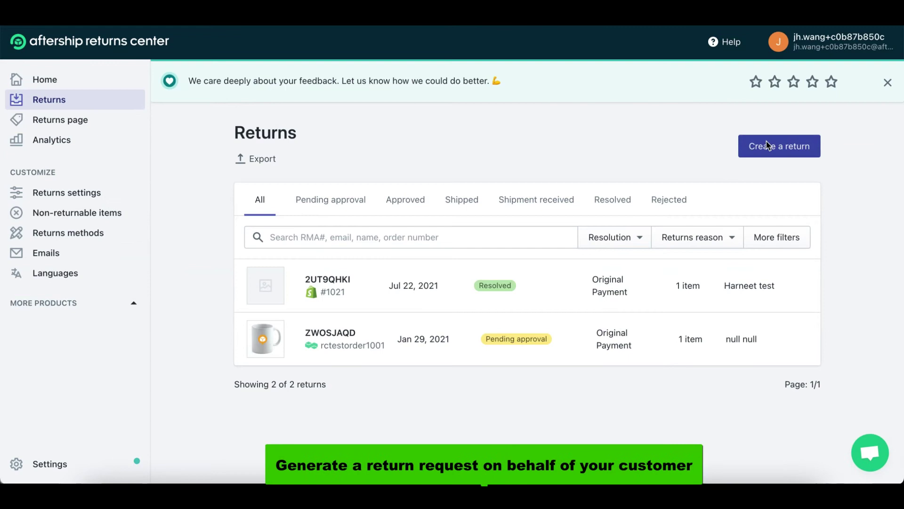
Create a return by selecting the customer's order number and e-mail from the suggestions
left_click(774, 146)
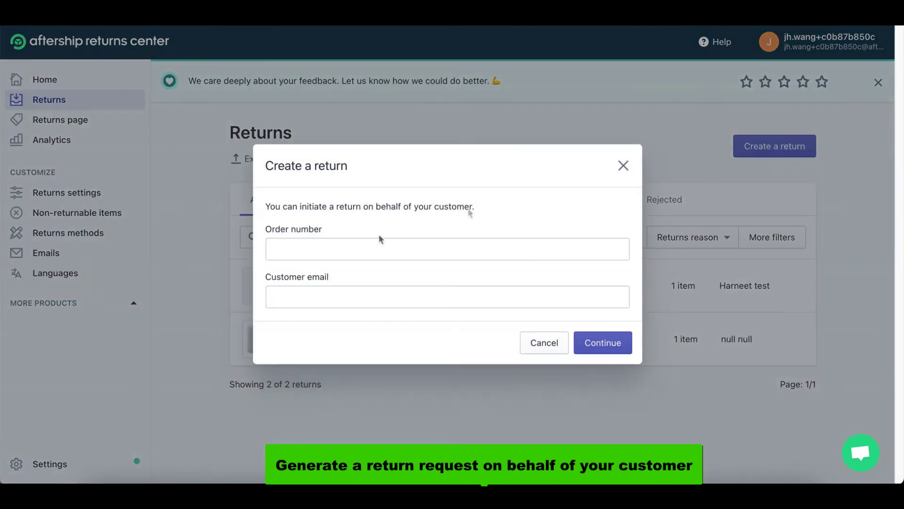
left_click(319, 249)
type("102")
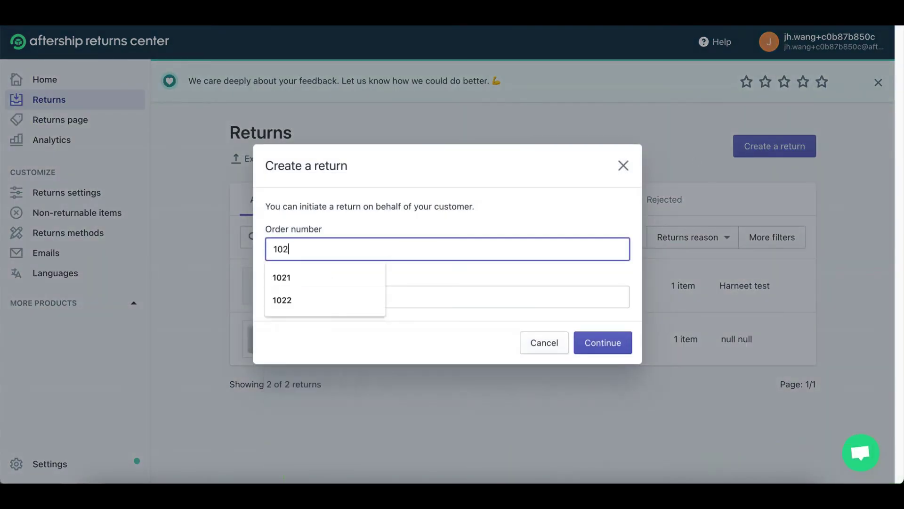
type("2")
left_click(293, 307)
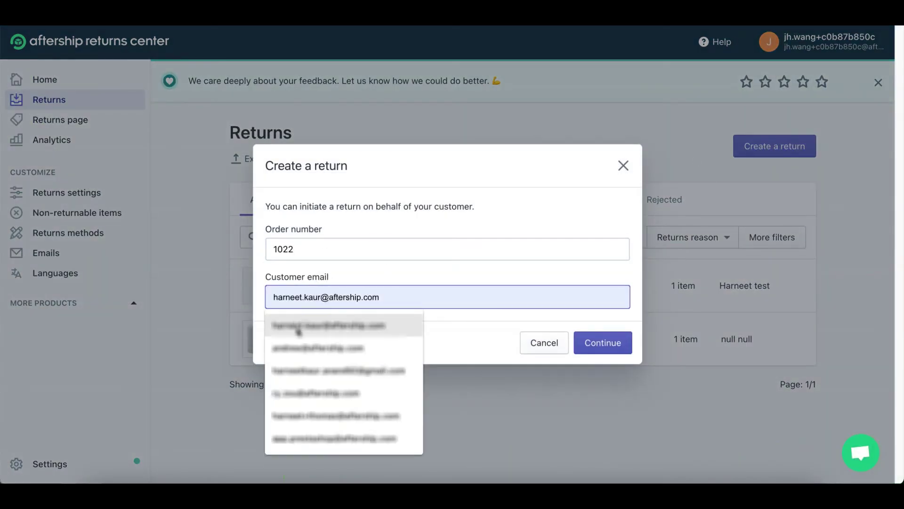
left_click(298, 328)
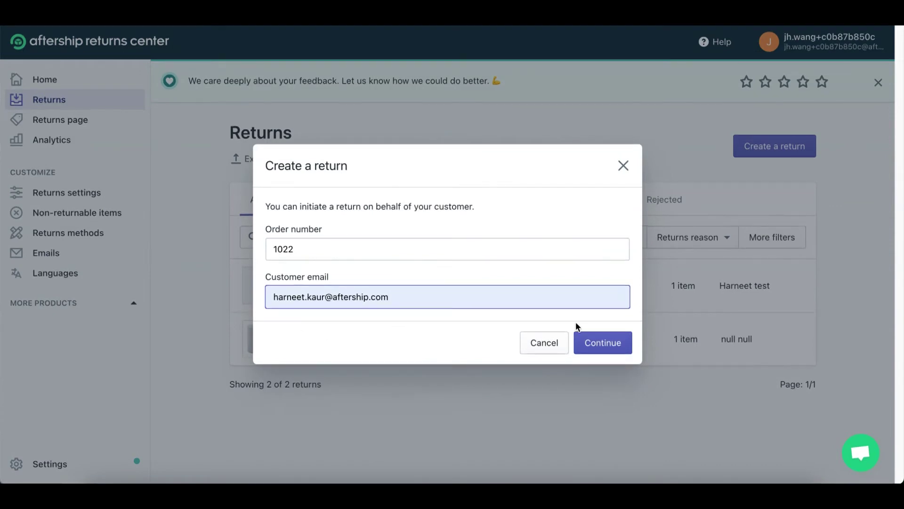
left_click(599, 343)
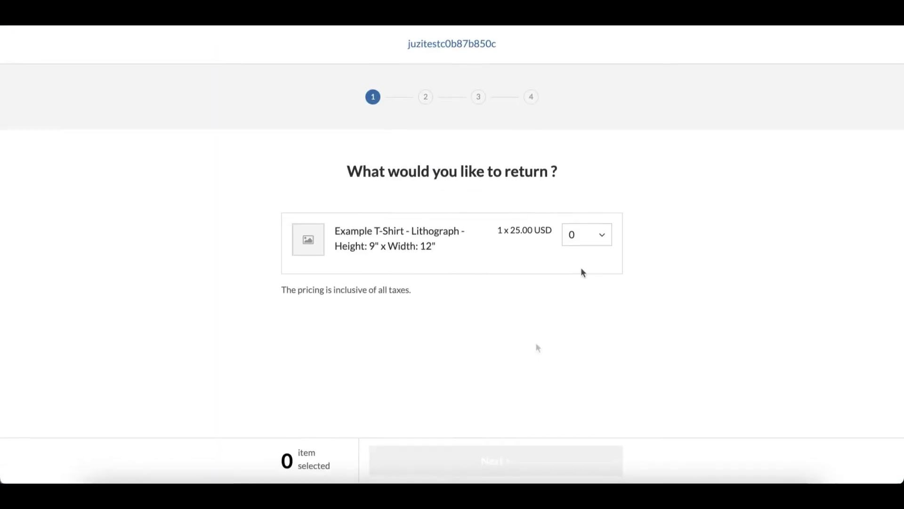
Select a quantity of 1 Example T-Shirt to return
left_click(587, 234)
left_click(582, 283)
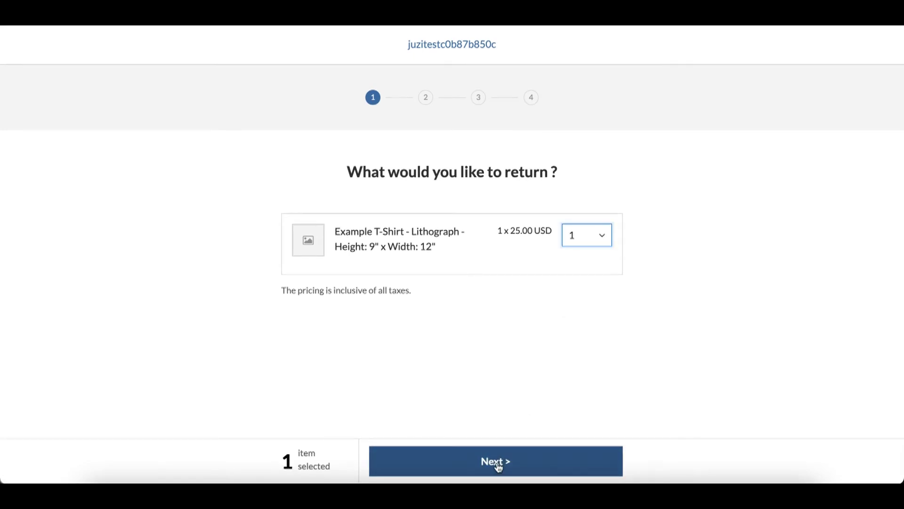
left_click(499, 467)
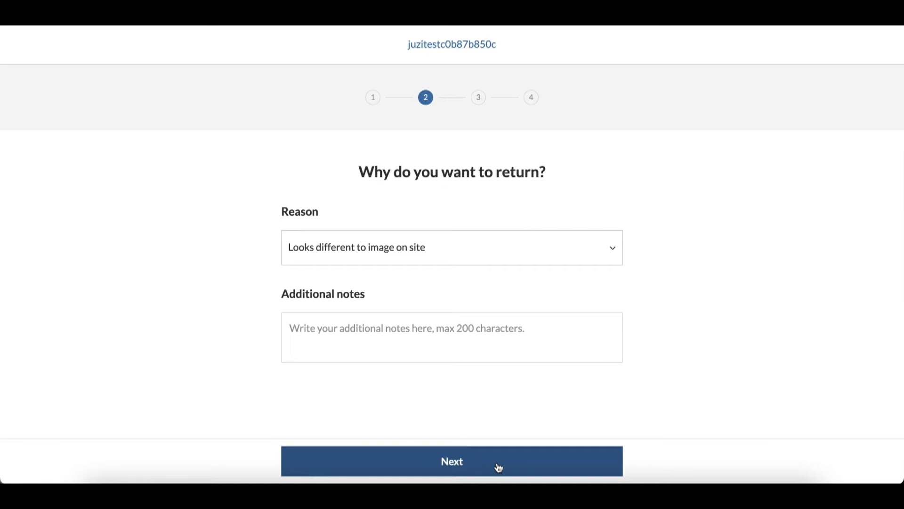
Choose Arrived too late as the return reason and proceed through resolution to shipping
left_click(541, 248)
left_click(414, 300)
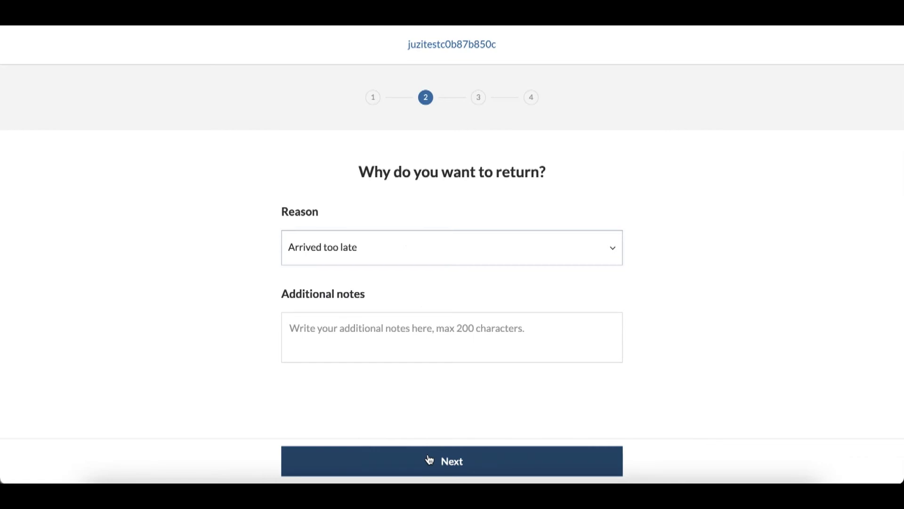
left_click(429, 459)
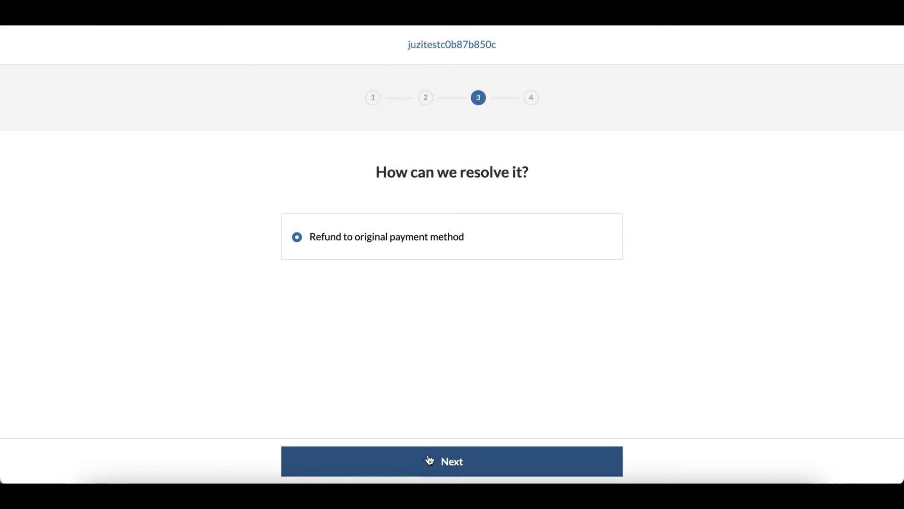
left_click(428, 460)
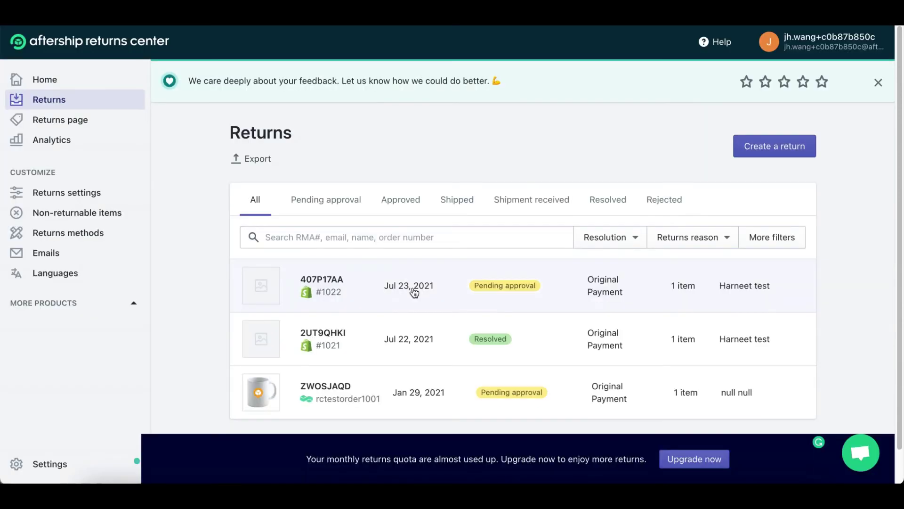
Approve the pending RMA with Postmen and open the generated USPS First-Class label PDF
left_click(413, 288)
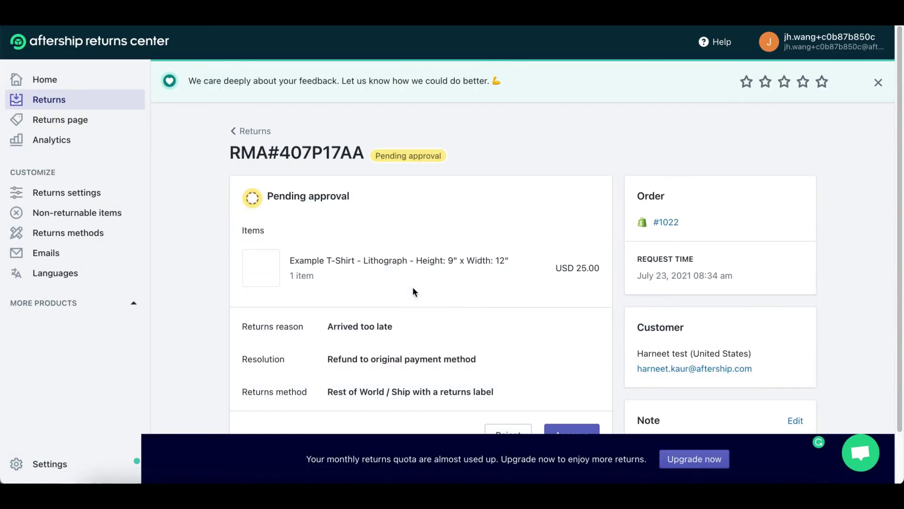
scroll(412, 292, "down", 2)
left_click(571, 379)
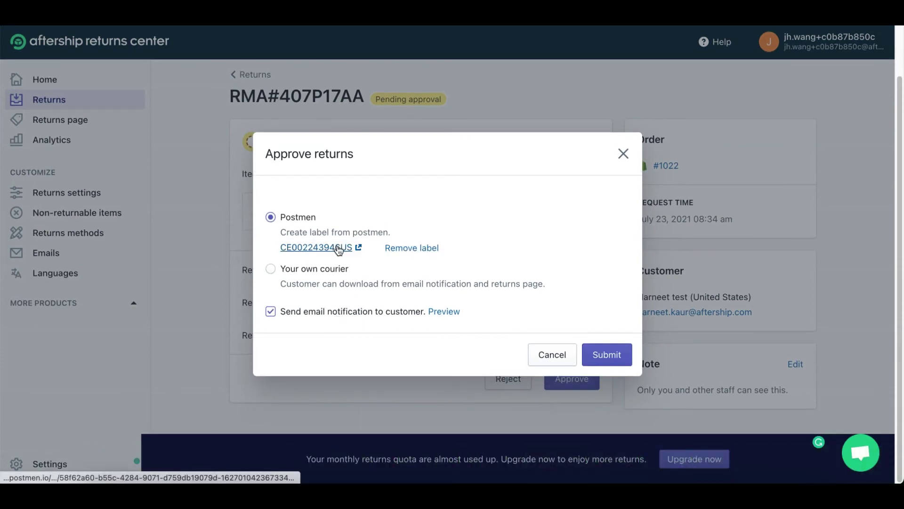
left_click(338, 248)
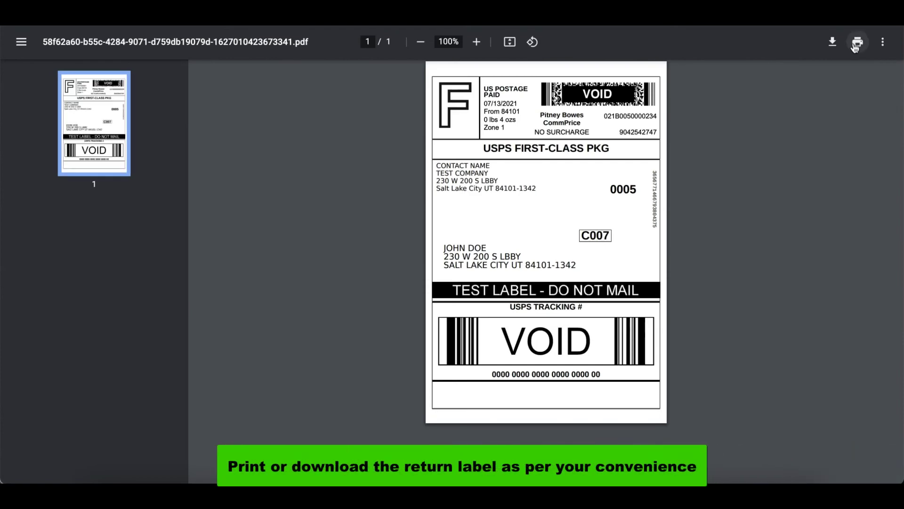